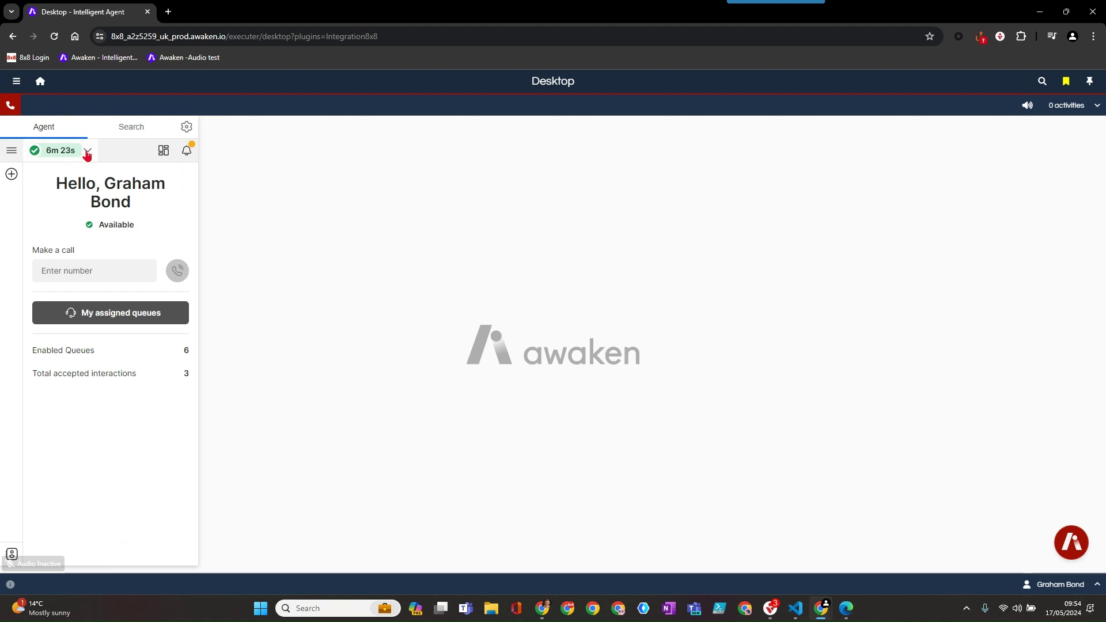
Go on Break, return to Ready to work, and accept the incoming customer call.
left_click(87, 151)
left_click(77, 205)
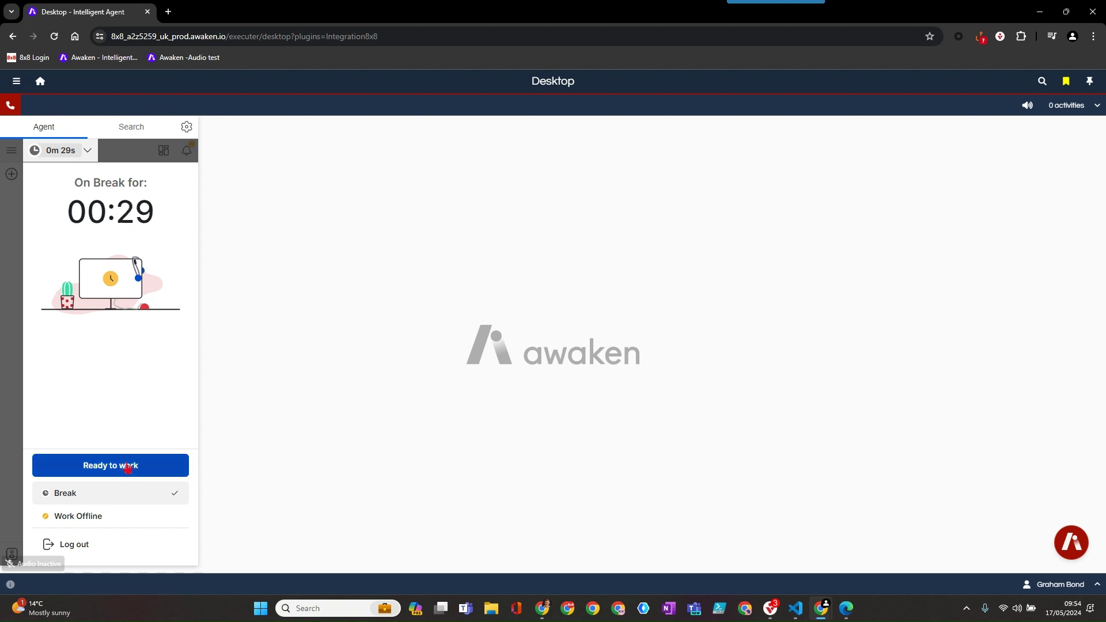
left_click(128, 466)
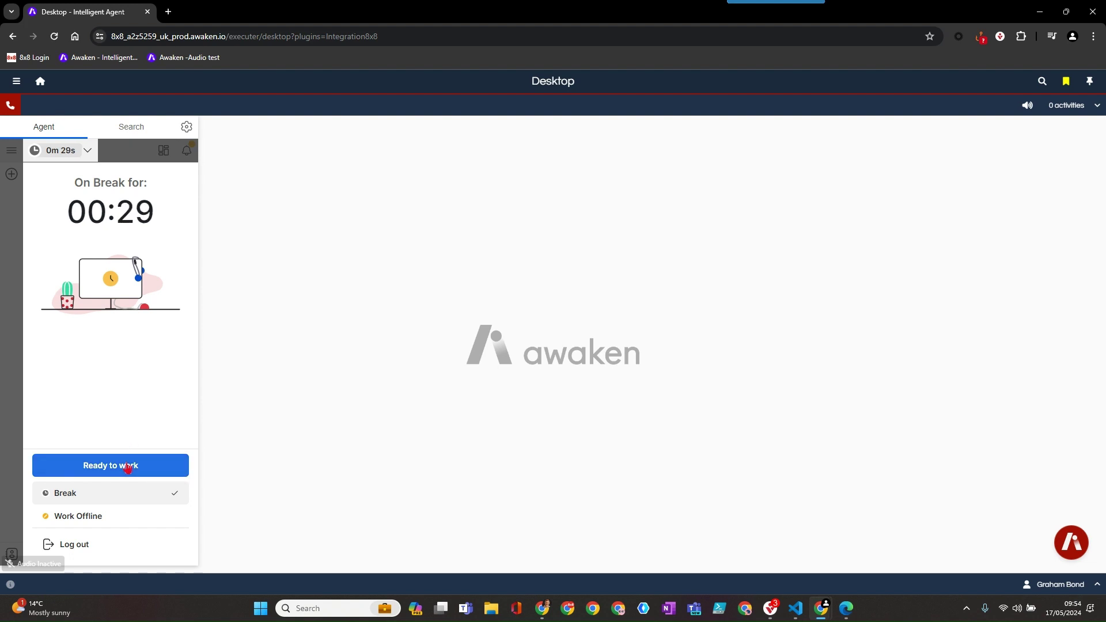
left_click(172, 155)
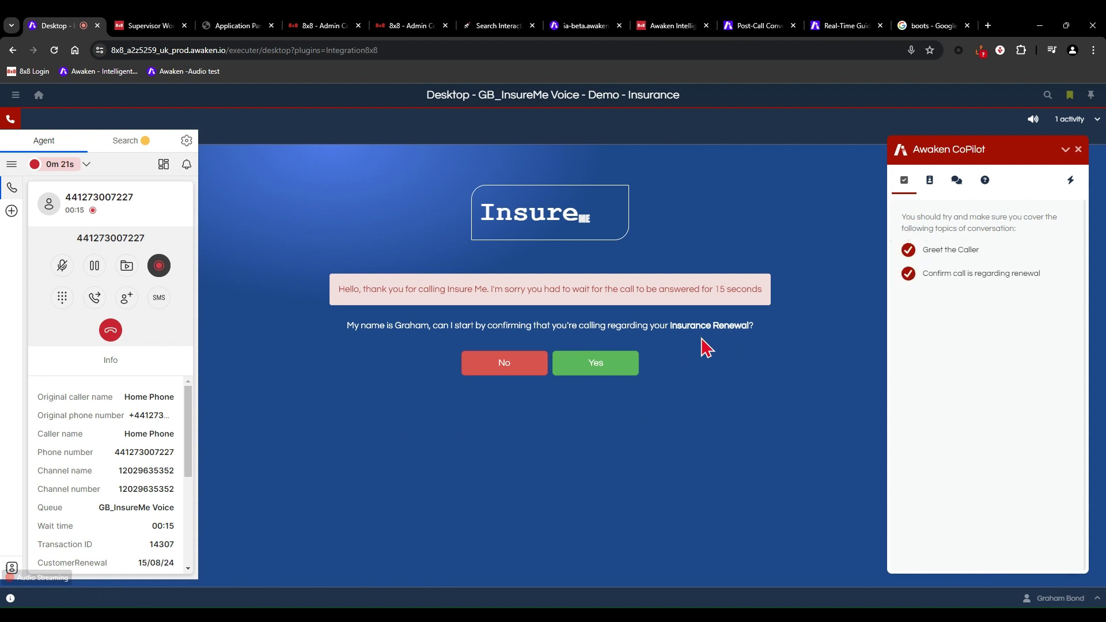
Confirm Insurance Renewal as the call reason and look through the pre-filled policy form.
left_click(599, 364)
scroll(513, 314, "down", 1)
scroll(512, 314, "down", 1)
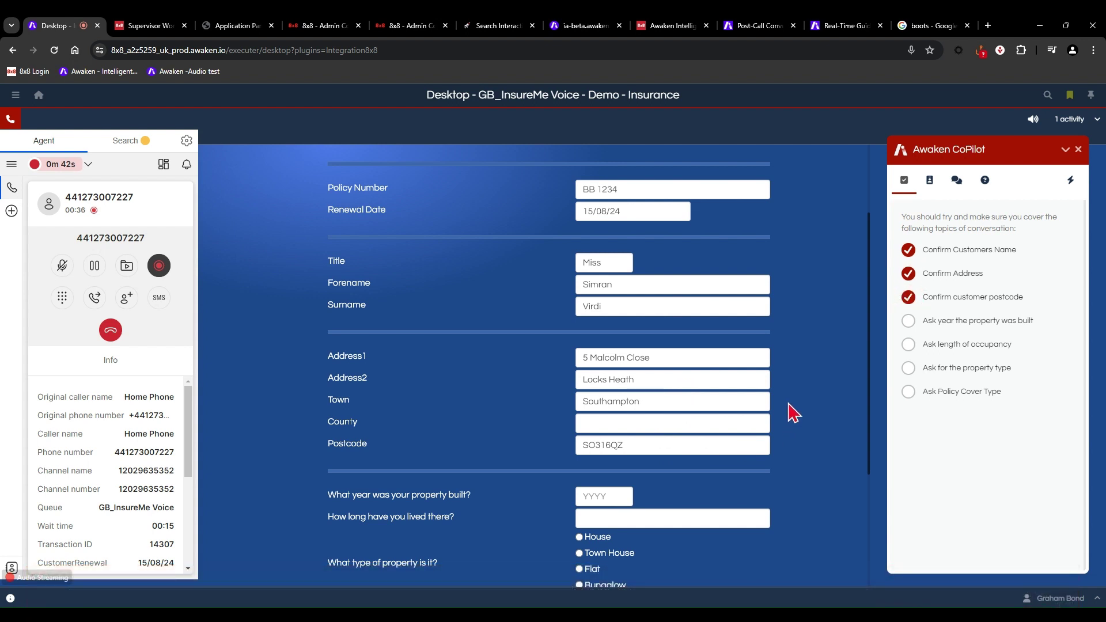
Enter 1967 as the year built and 3 years lived at the property.
scroll(794, 413, "down", 2)
left_click(609, 383)
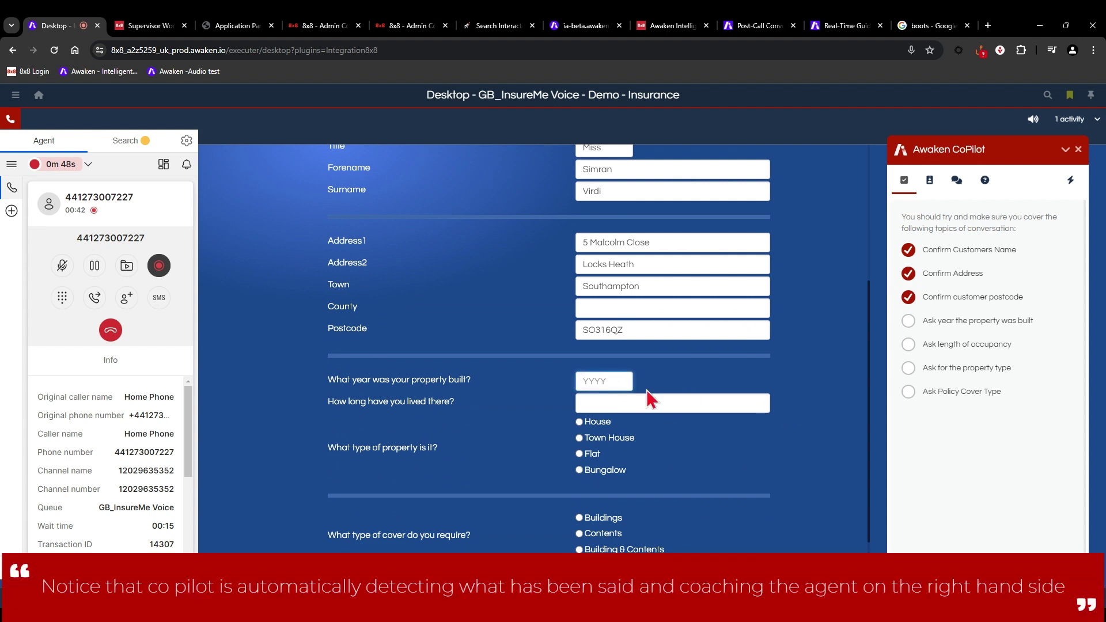
type("1967")
key("Tab")
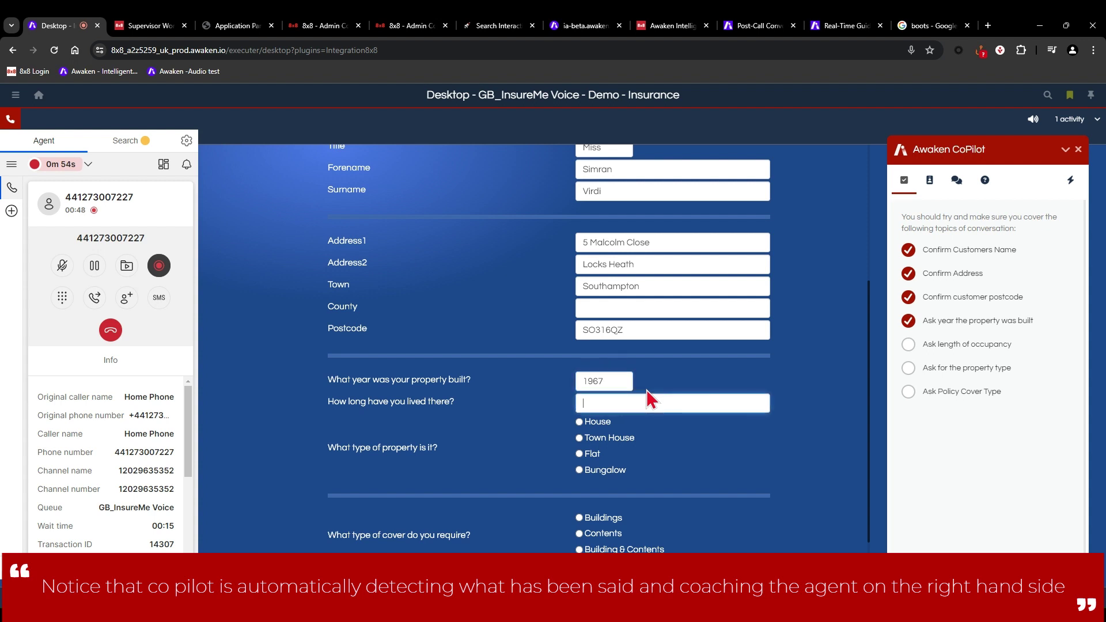
type("3")
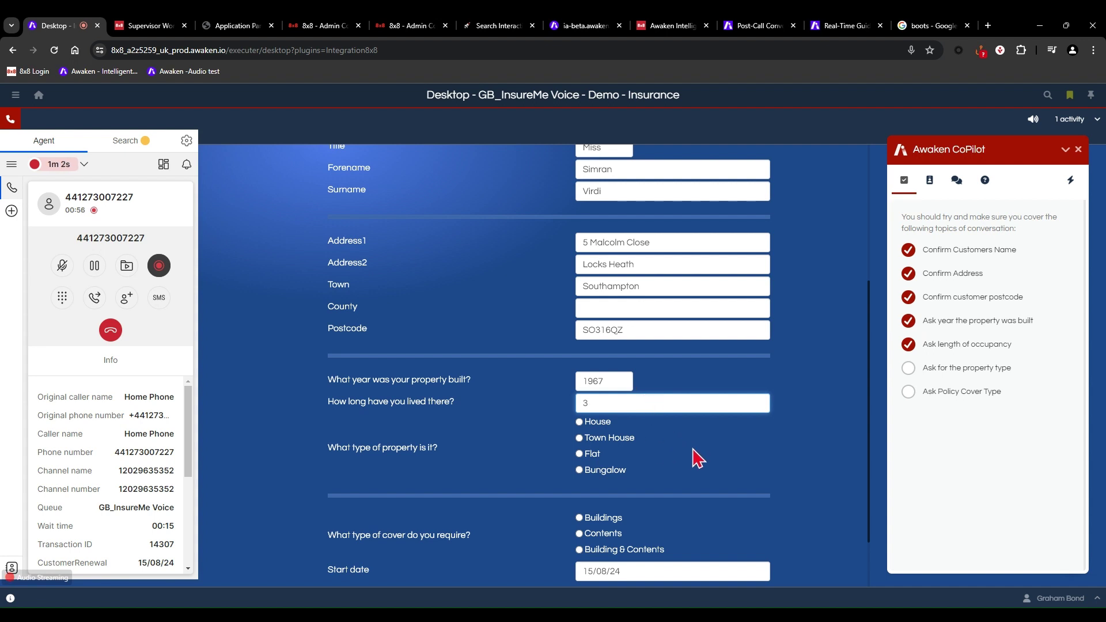
Choose Town House and Building & Contents cover, then check the start dates.
left_click(607, 441)
scroll(677, 452, "down", 1)
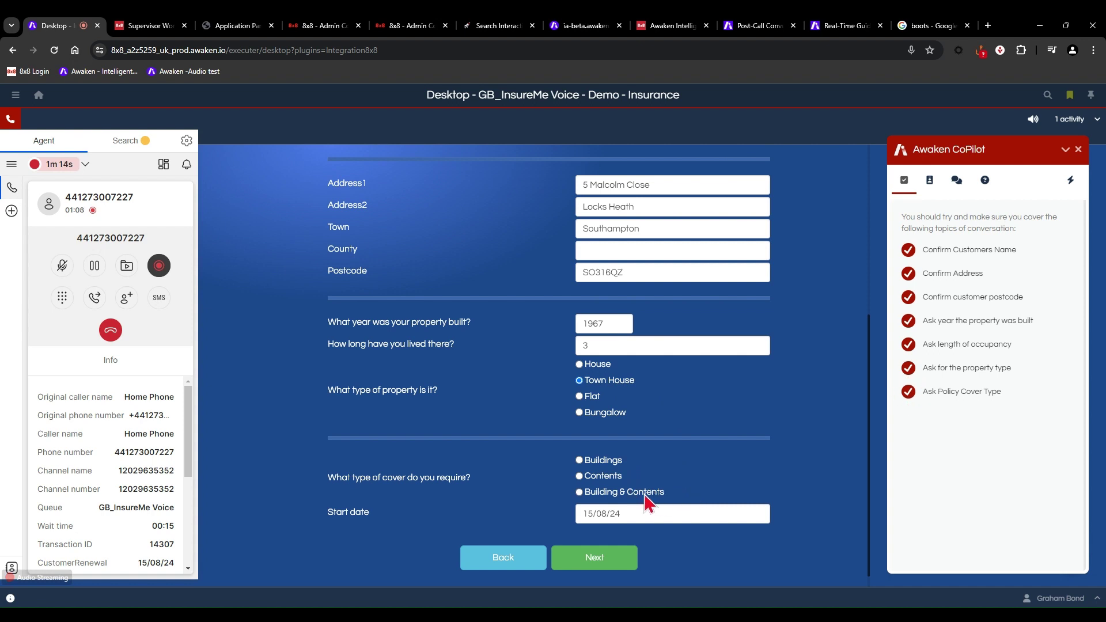
left_click(645, 495)
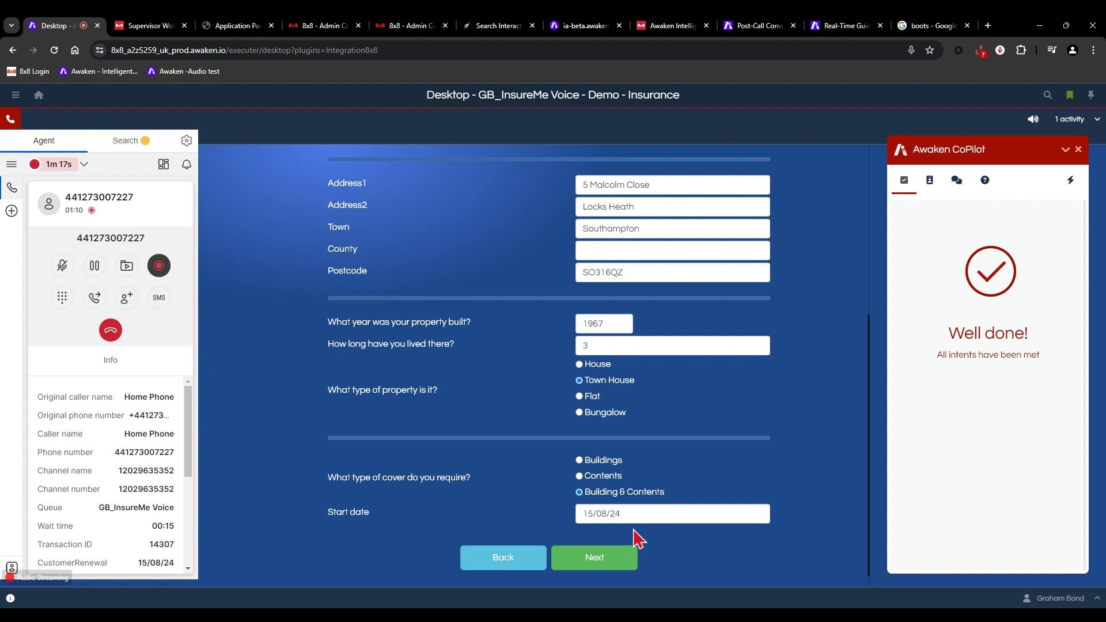
left_click_drag(699, 513, 575, 520)
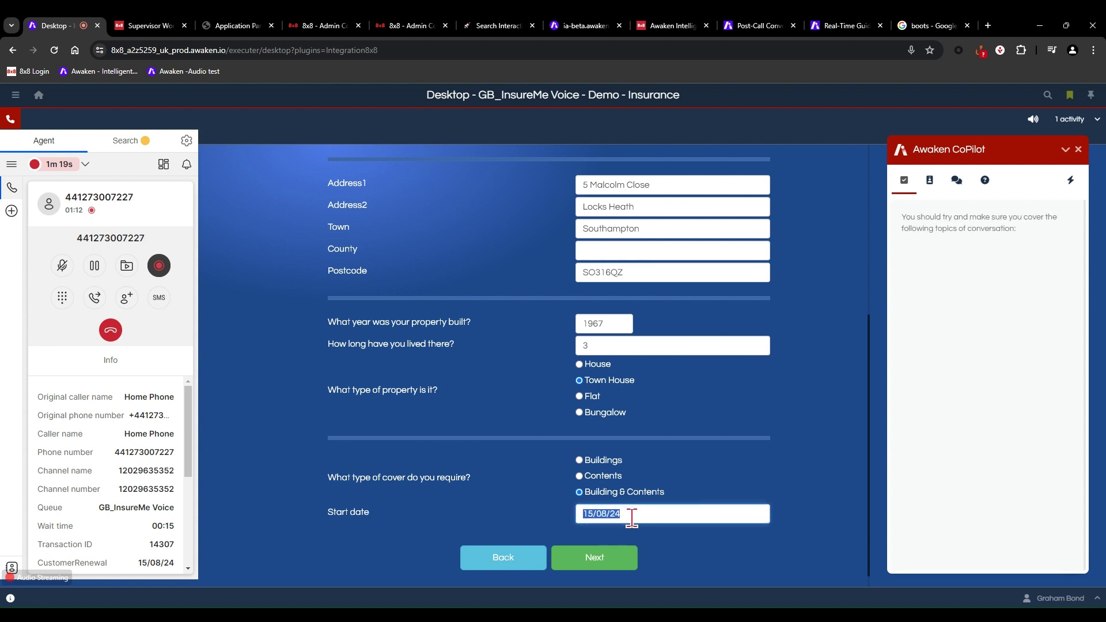
scroll(632, 518, "up", 4)
left_click_drag(636, 269, 543, 276)
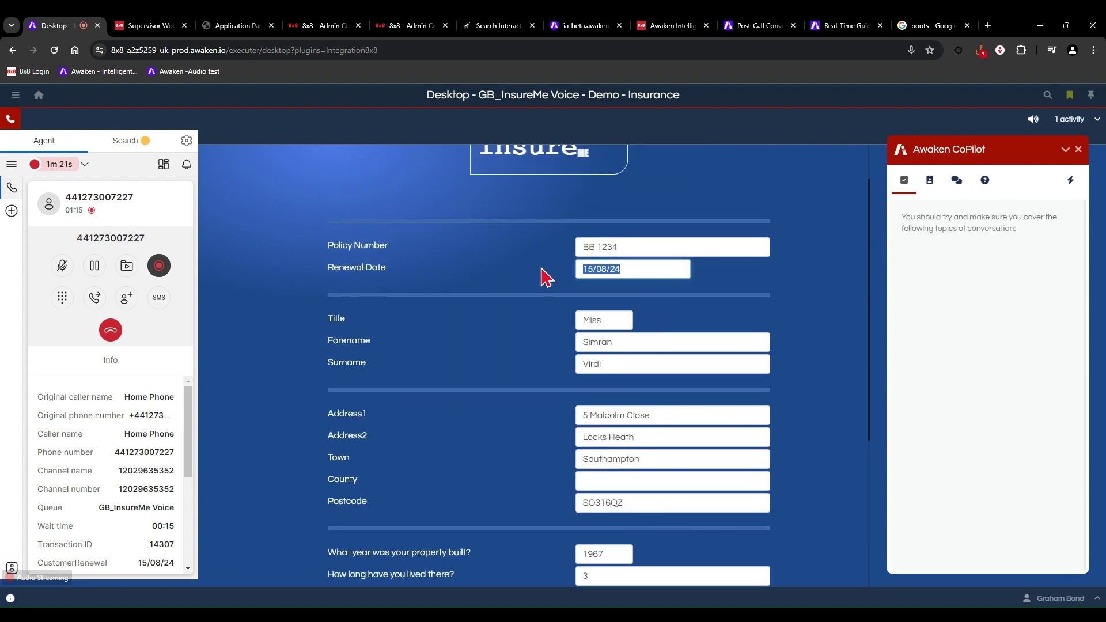
scroll(675, 436, "down", 4)
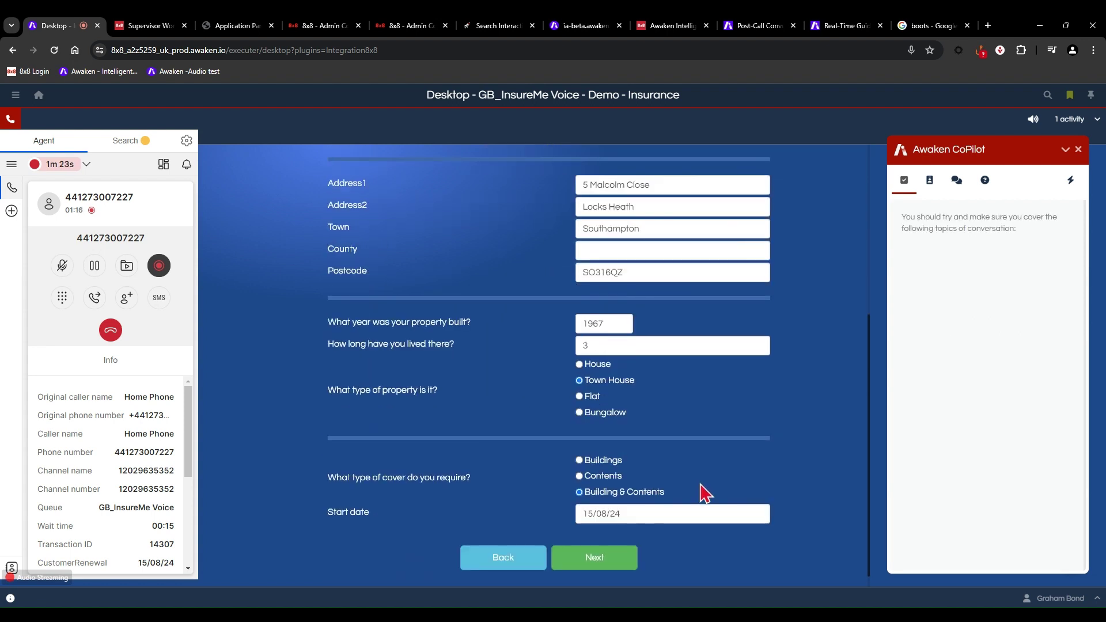
Enter Admiral's 350 competing quote and accept the 20% loyalty discount, lowering the price to 320.
left_click(599, 562)
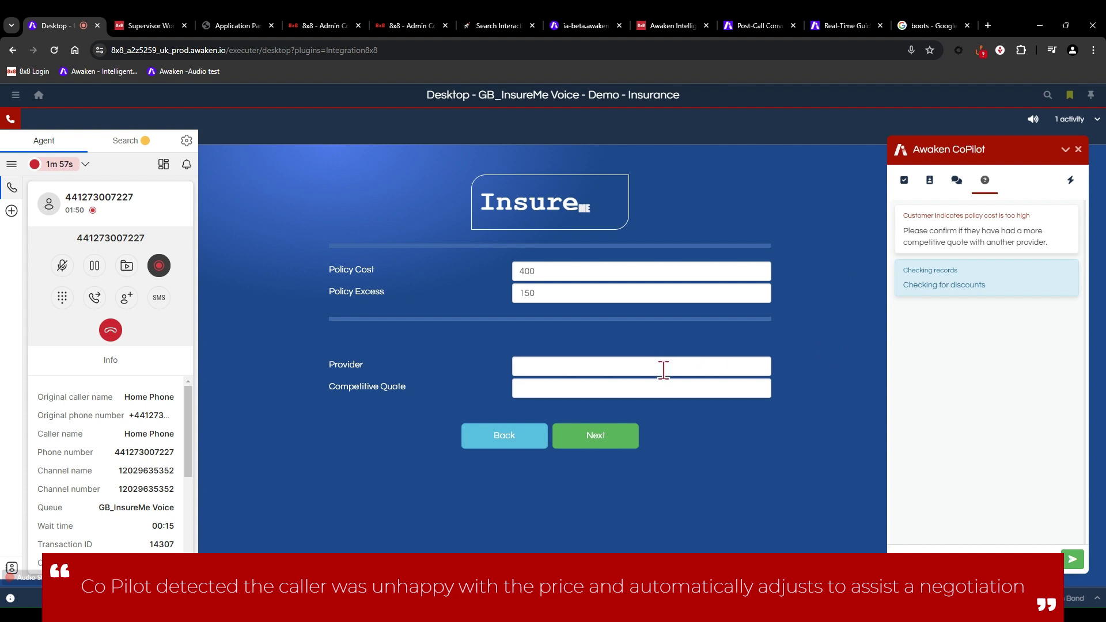
left_click(663, 368)
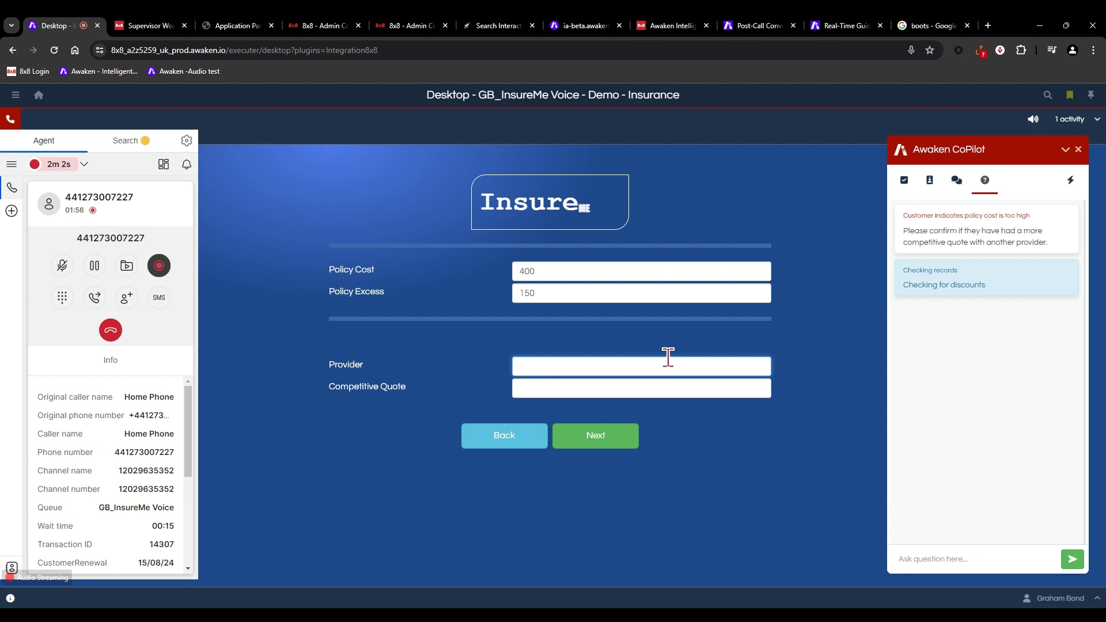
type("admir")
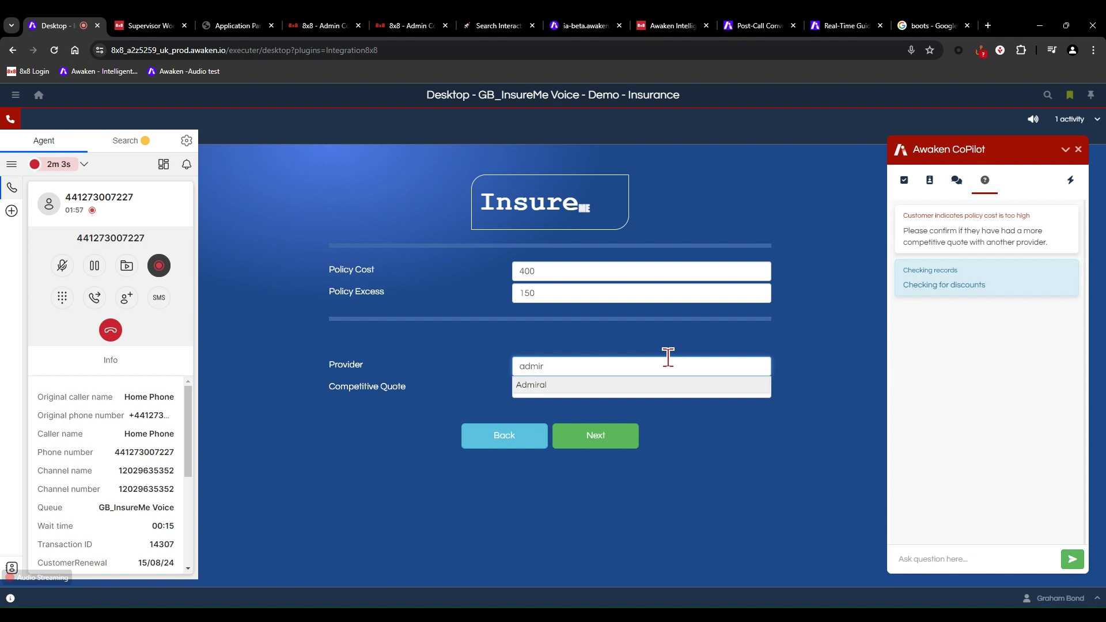
left_click(697, 381)
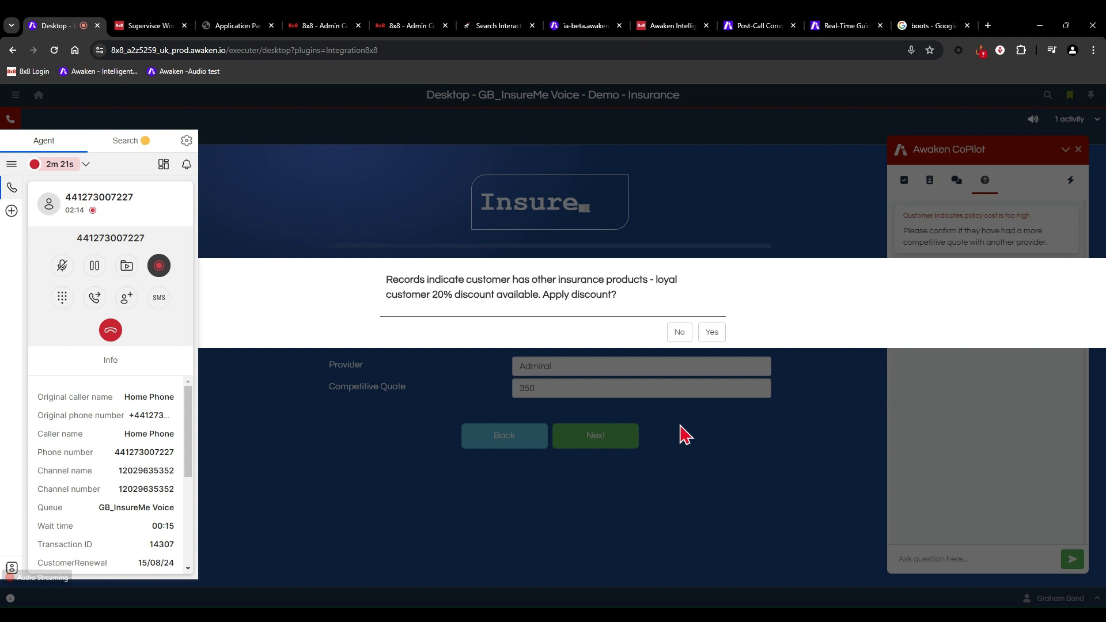
left_click(712, 333)
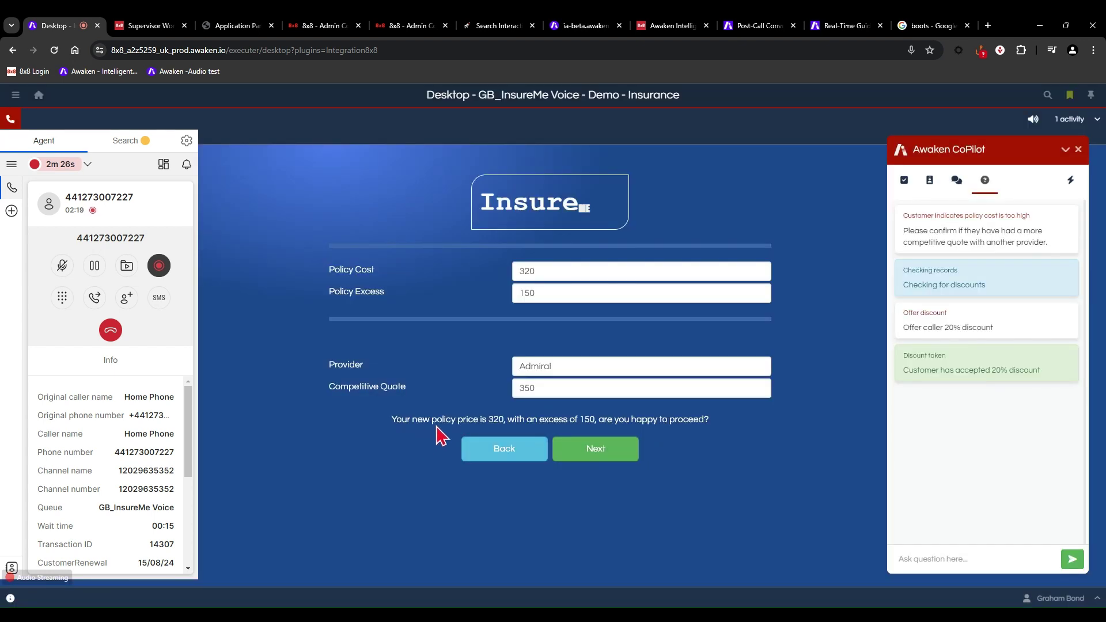
Accept the 320 price and check that the documents e-mail matches the CustomerEmail before continuing.
double_click(495, 420)
left_click(590, 452)
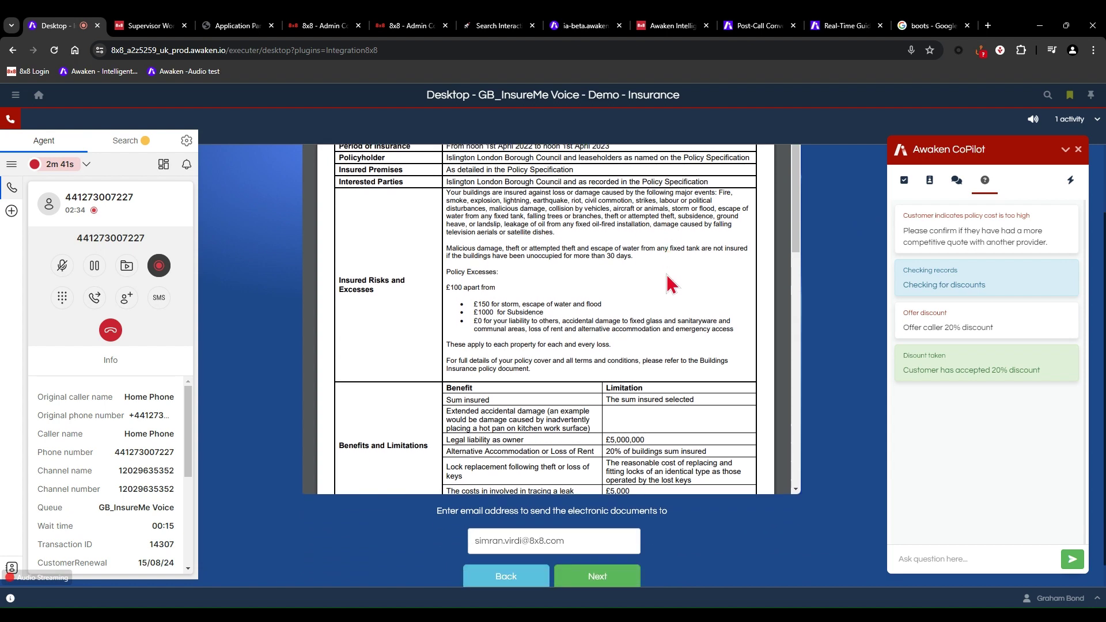
scroll(140, 486, "down", 5)
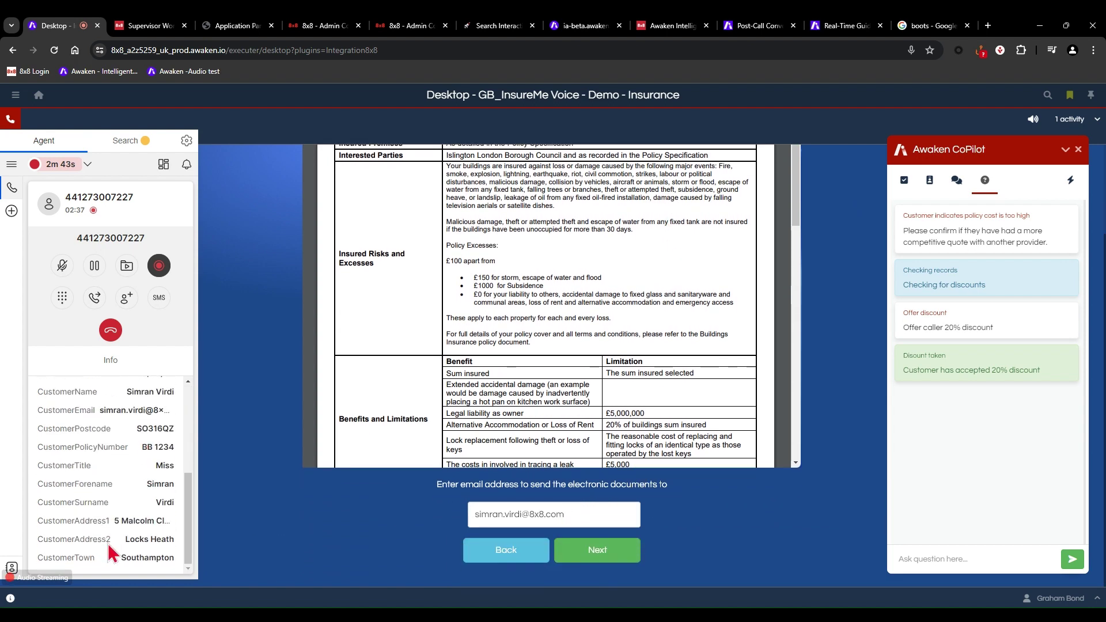
left_click_drag(99, 411, 159, 410)
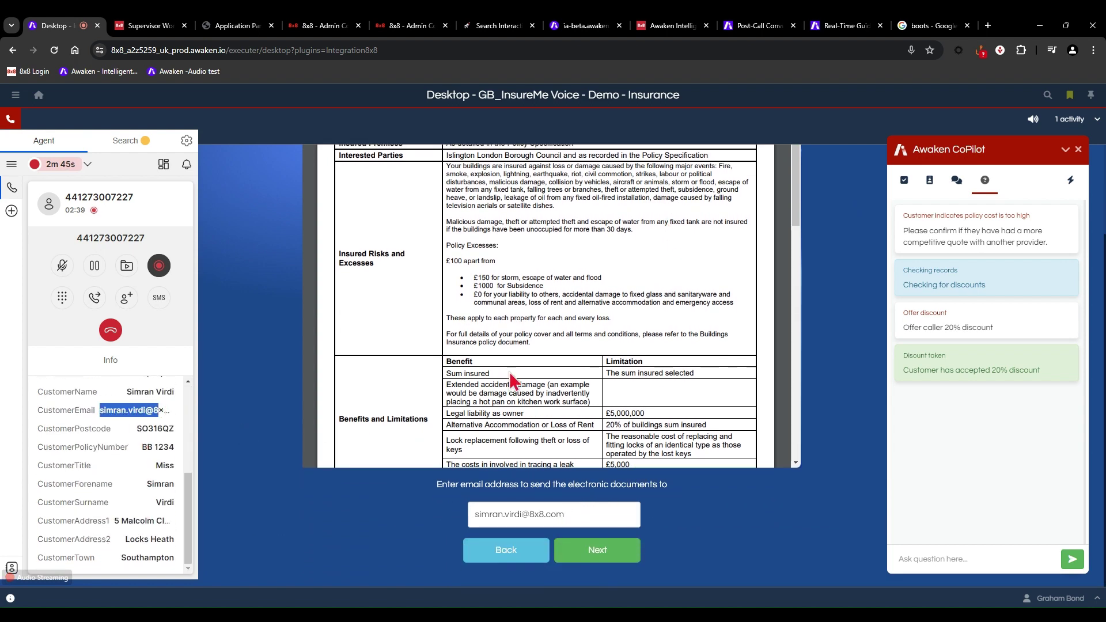
left_click_drag(570, 518, 452, 534)
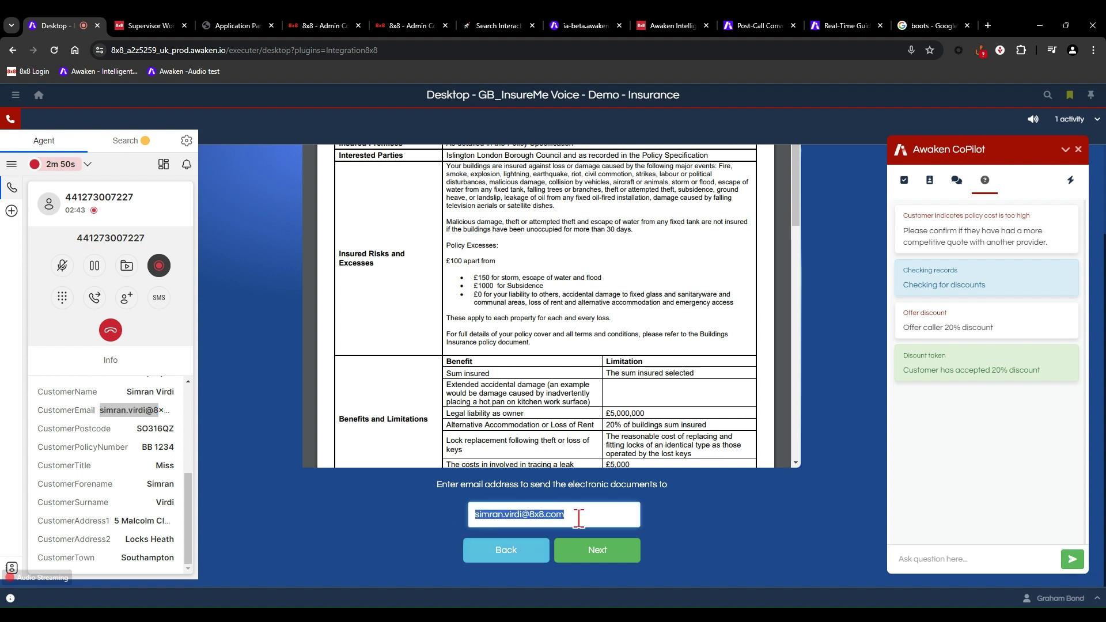
left_click(594, 553)
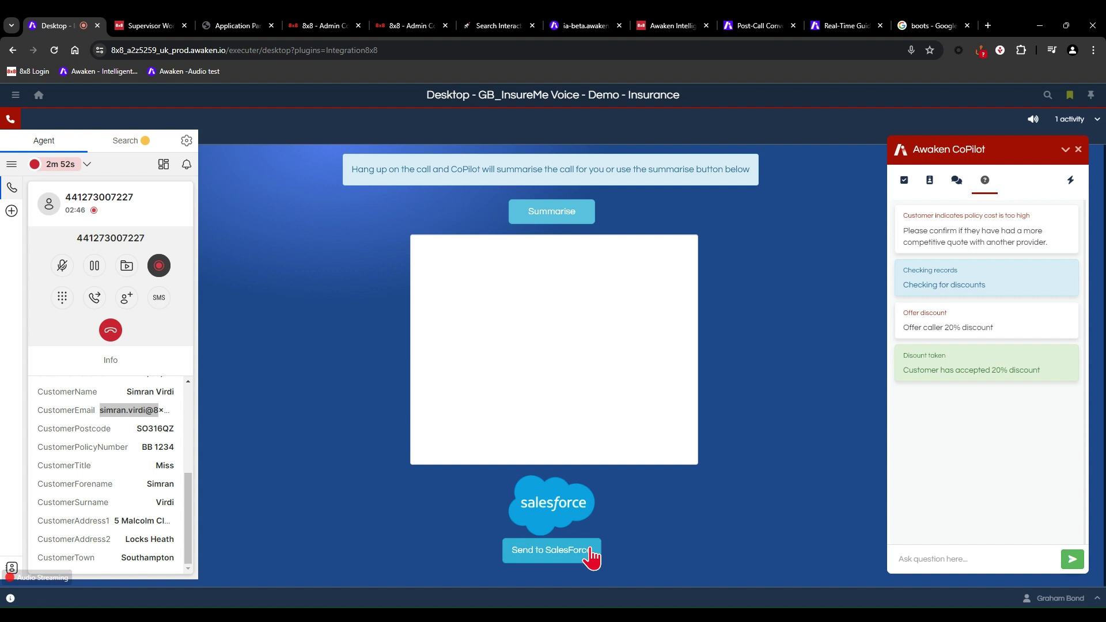
Generate the call summary, hang up, send the summary to Salesforce, and complete wrap-up.
left_click(574, 214)
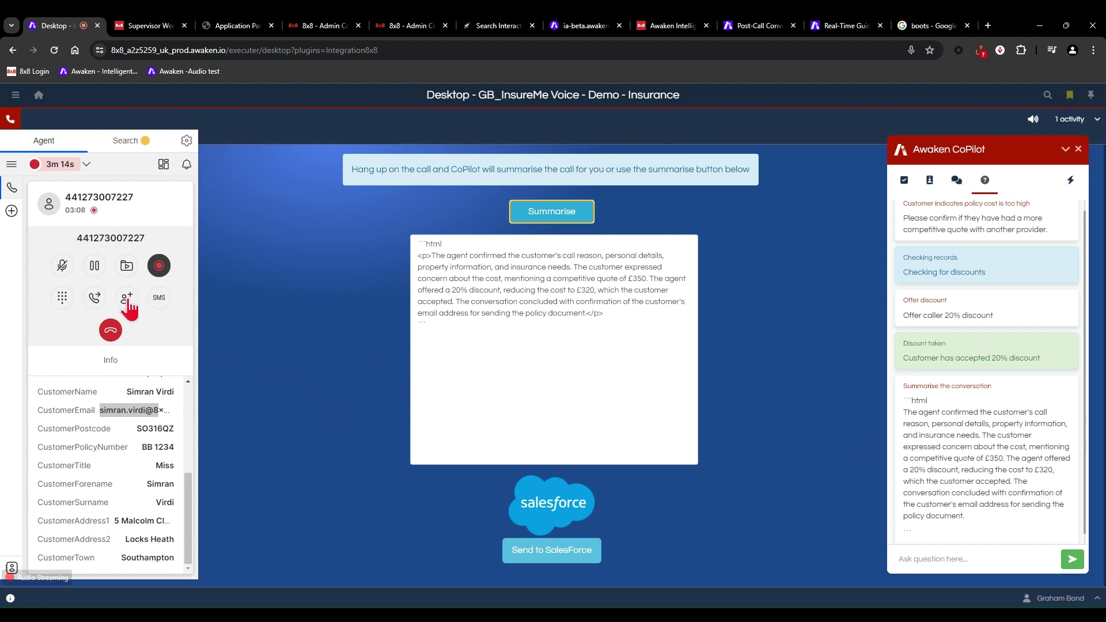
left_click(111, 334)
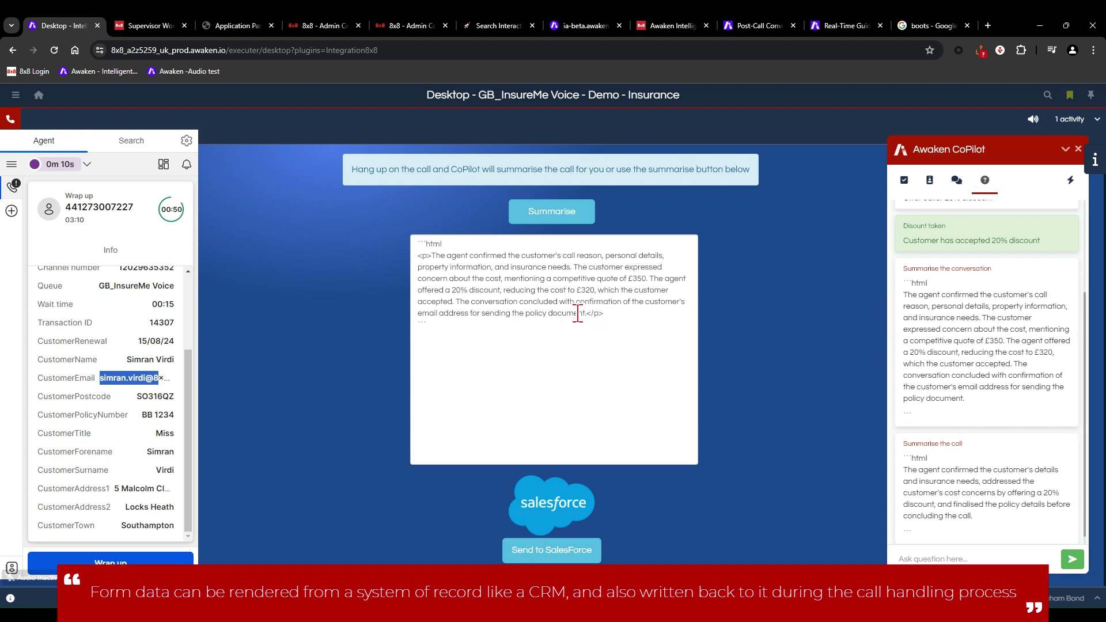
left_click_drag(584, 313, 425, 252)
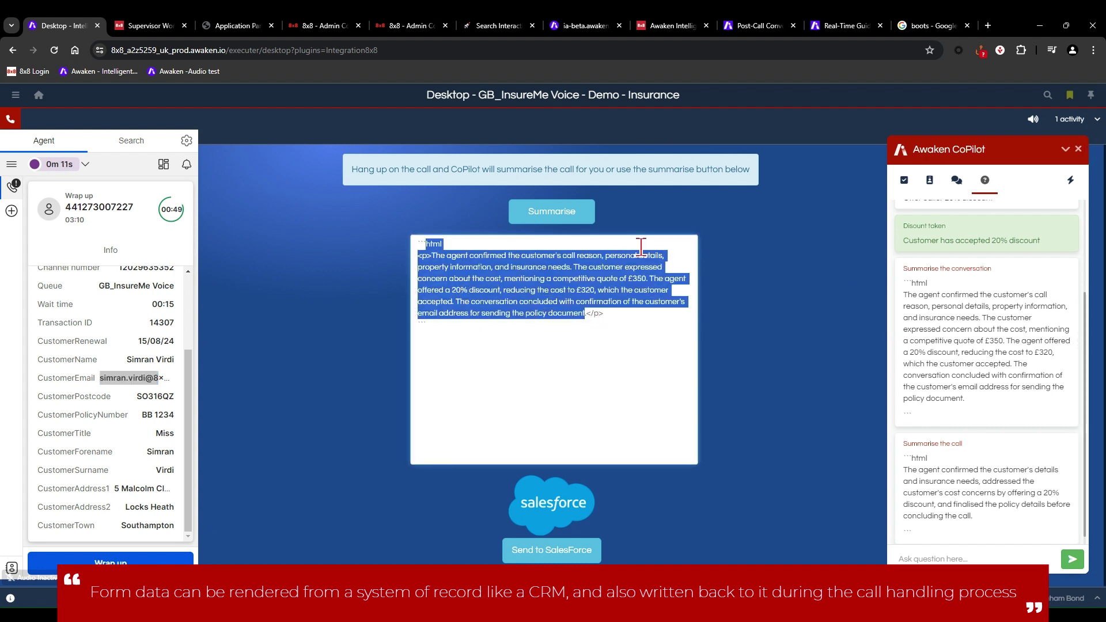
left_click(550, 551)
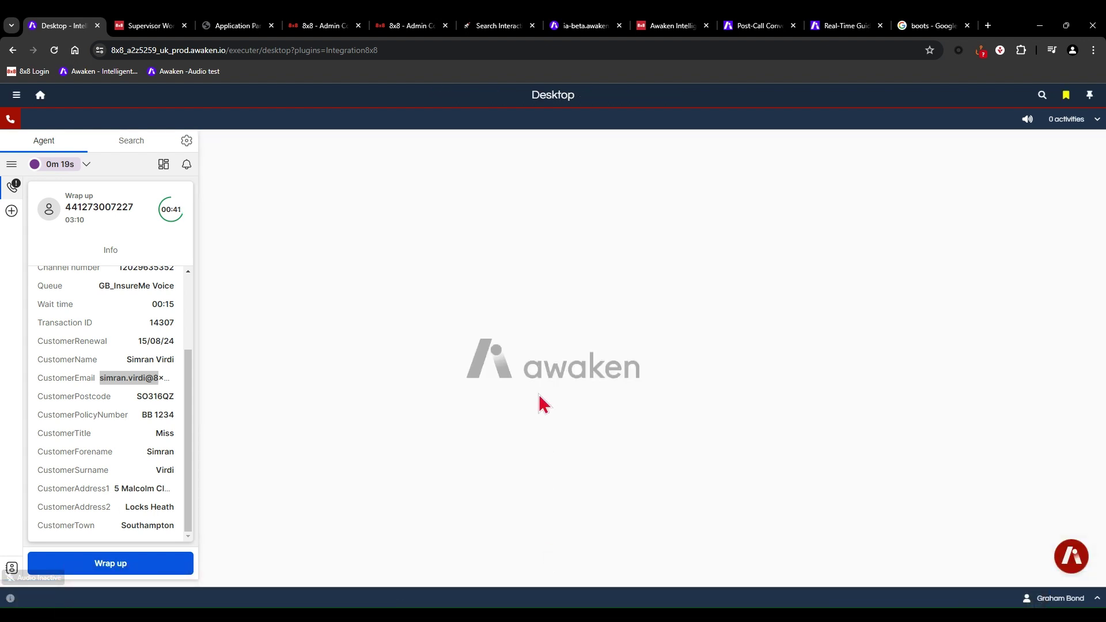
left_click(128, 564)
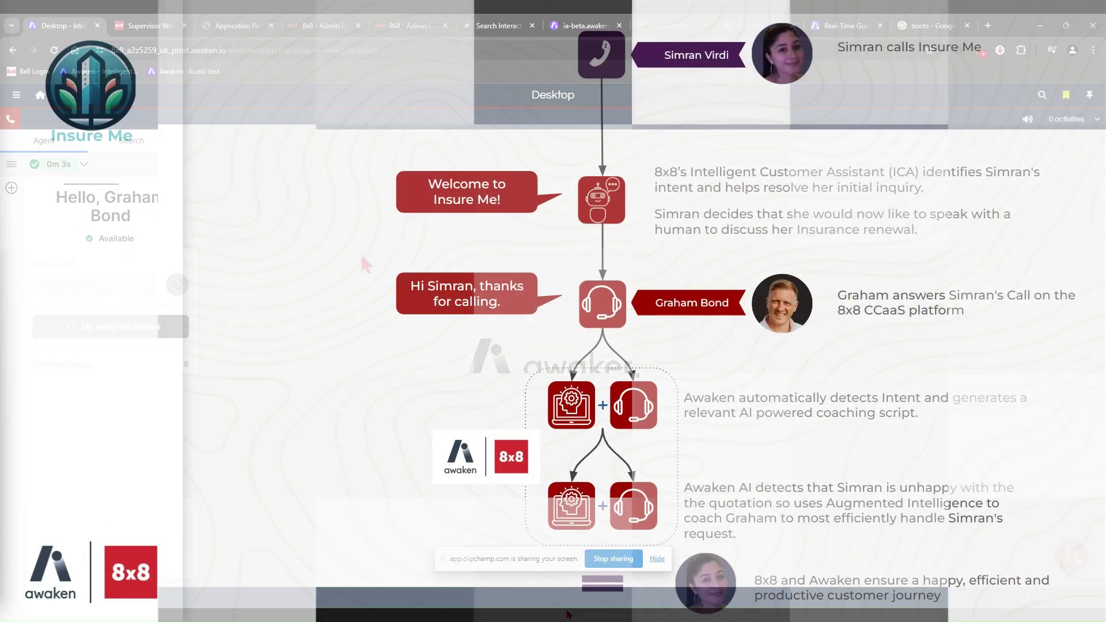